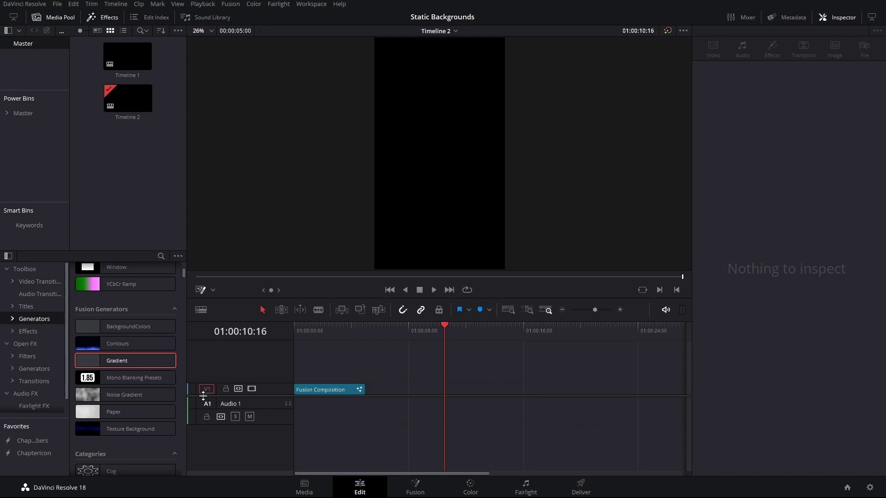
Add a Gradient generator to V1 after the Fusion Composition, hide its overlay, and enlarge the viewer
left_click_drag(91, 362, 416, 391)
left_click(458, 388)
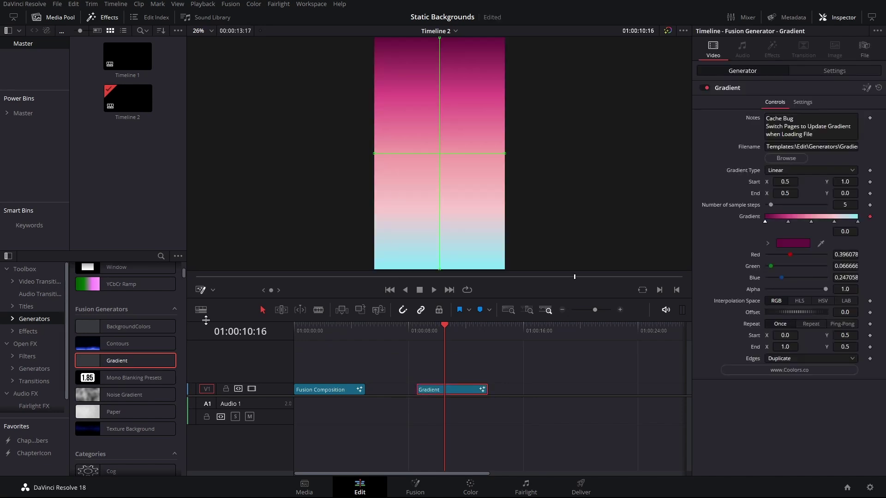
left_click(201, 290)
left_click_drag(480, 297, 488, 364)
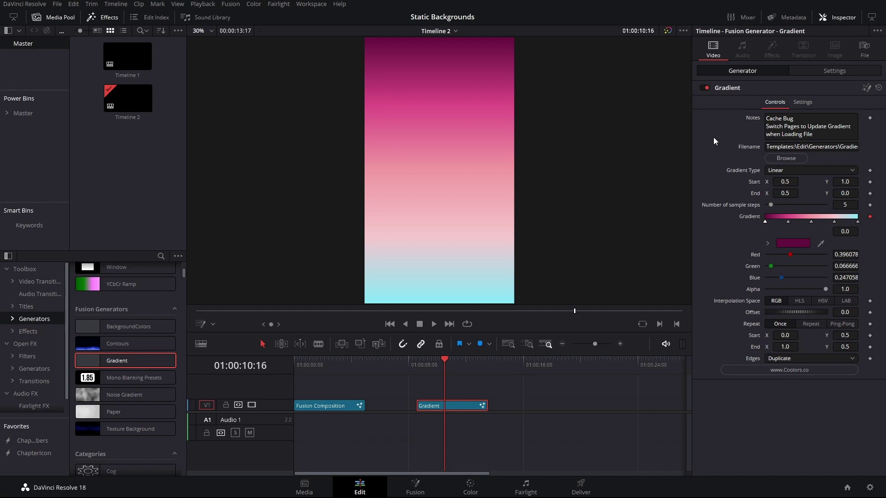
Load fjhtdfghgh.png as the Gradient generator's gradient image
left_click(785, 158)
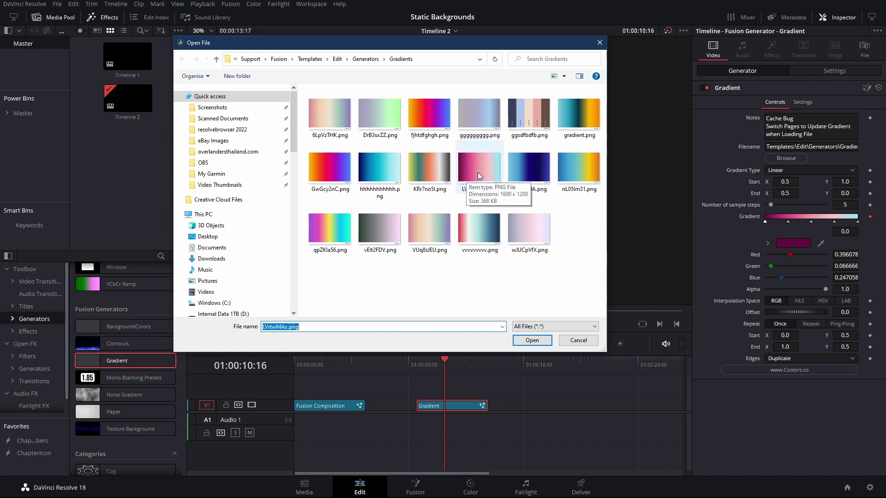
double_click(429, 114)
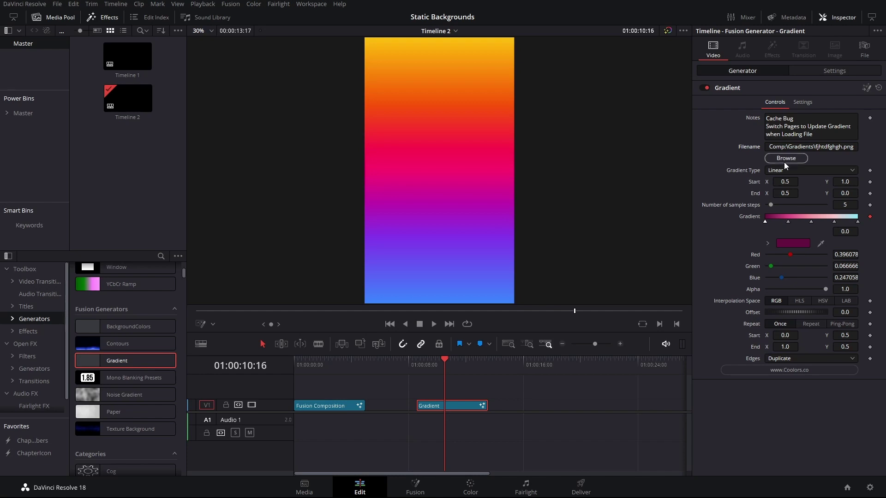
Enable the Fusion overlay and move the gradient end point to the bottom centre (X 0.472, Y 0.003)
left_click(805, 102)
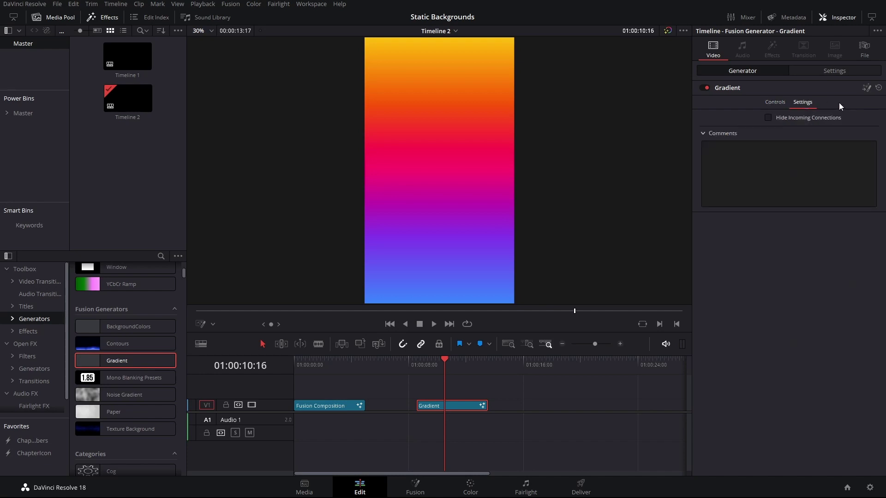
left_click(770, 102)
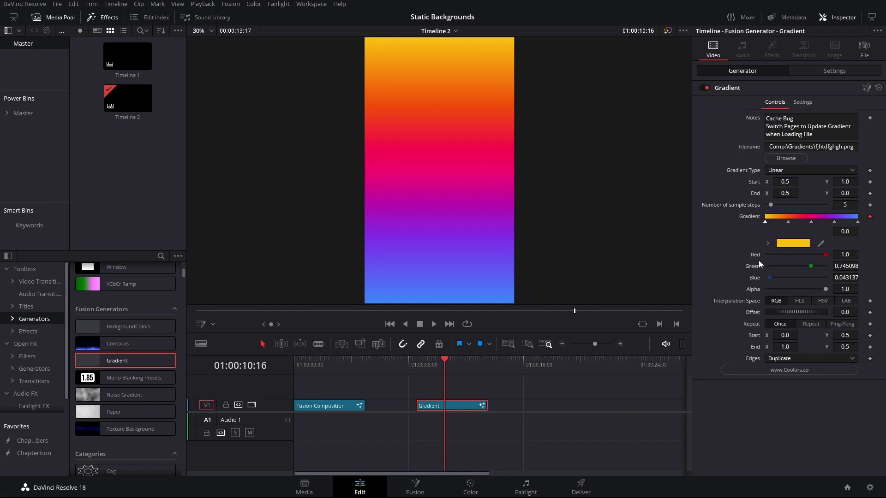
left_click(213, 324)
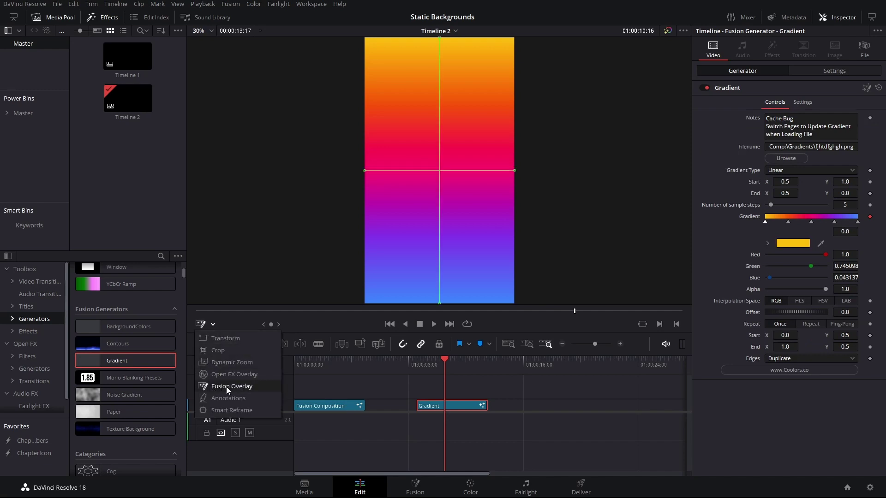
left_click(343, 258)
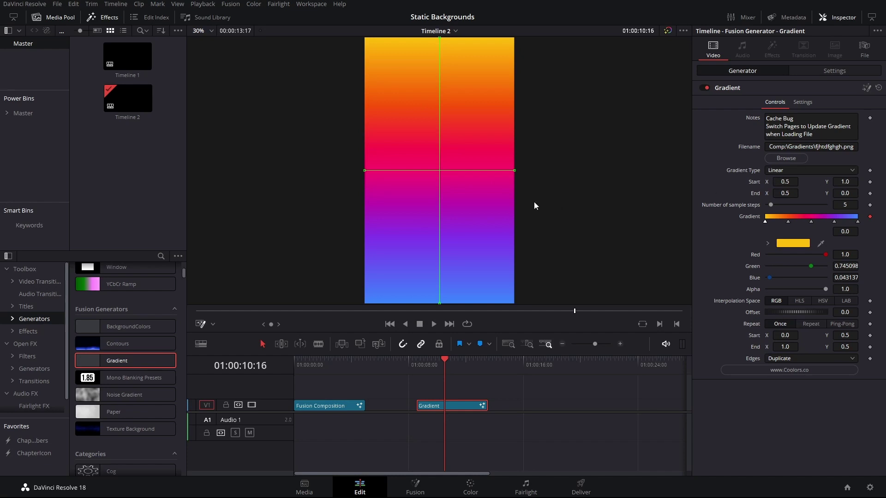
mouse_move(514, 170)
left_mouse_down()
mouse_move(491, 171)
mouse_move(461, 210)
mouse_move(492, 249)
mouse_move(502, 156)
mouse_move(463, 104)
mouse_move(504, 69)
mouse_move(515, 172)
left_mouse_up()
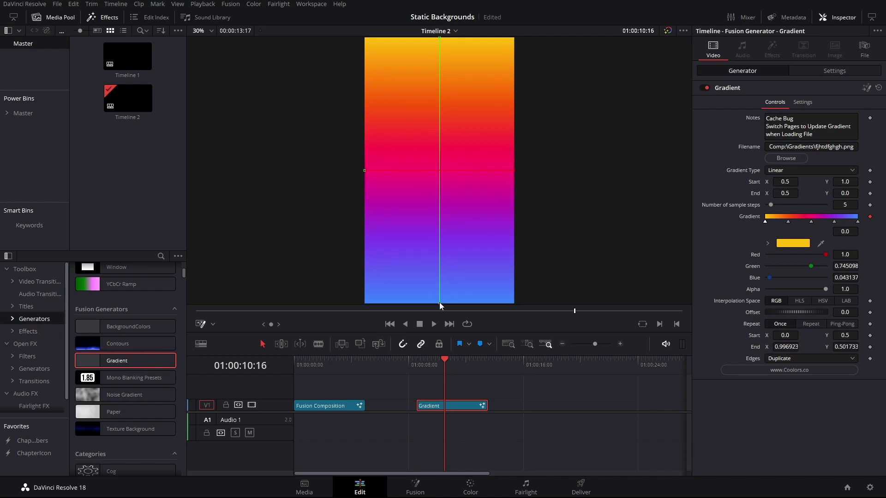
mouse_move(439, 303)
left_mouse_down()
mouse_move(439, 106)
mouse_move(435, 301)
left_mouse_up()
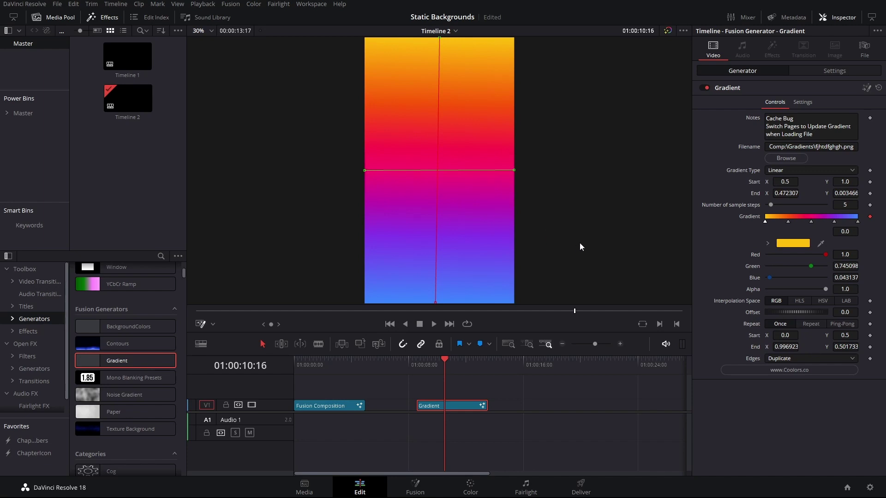
Switch the gradient type to Cross with its start point at the frame centre
left_click(771, 170)
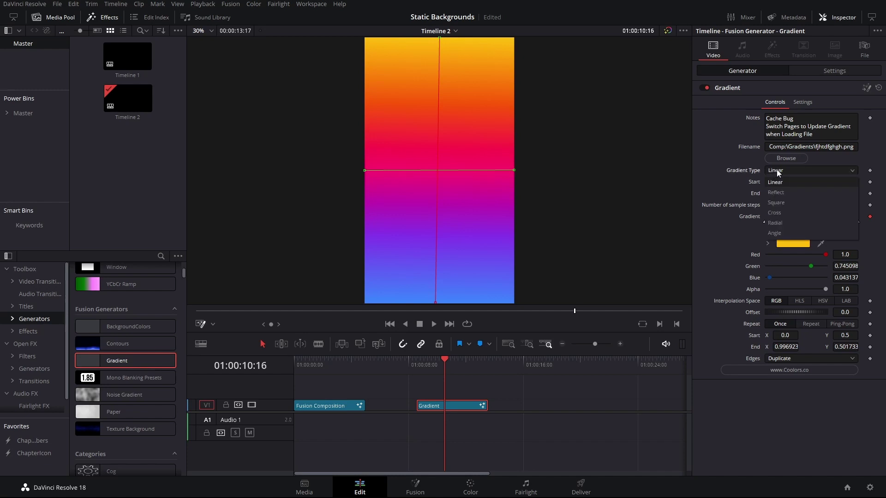
left_click(778, 213)
left_click_drag(441, 38, 437, 171)
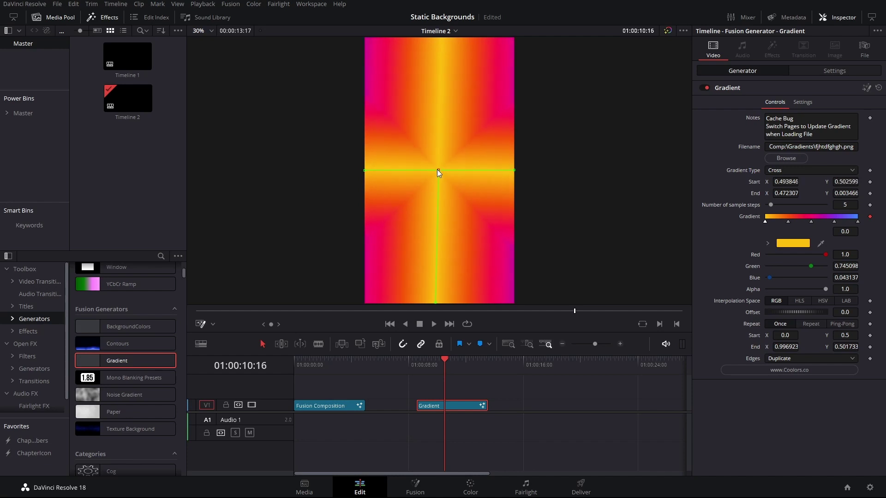
Test an Offset and Repeat, then reset Offset to 0 and stop repeating
left_click_drag(778, 311, 761, 323)
left_click(811, 324)
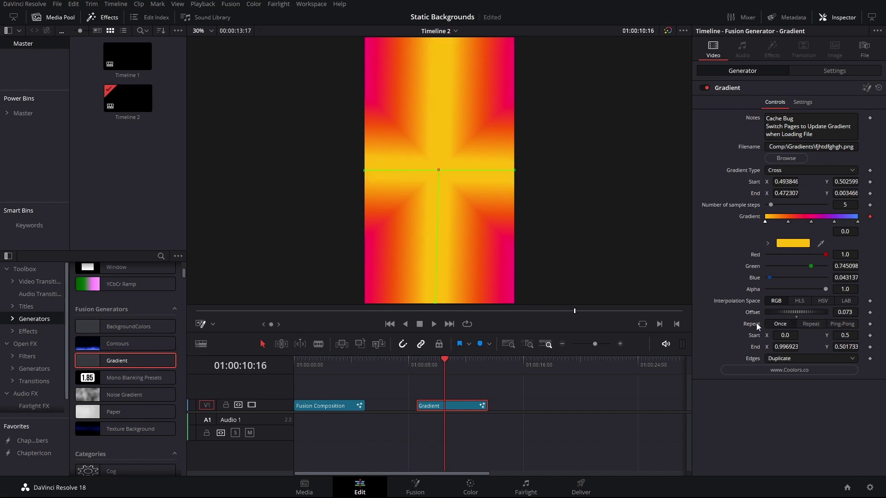
double_click(756, 323)
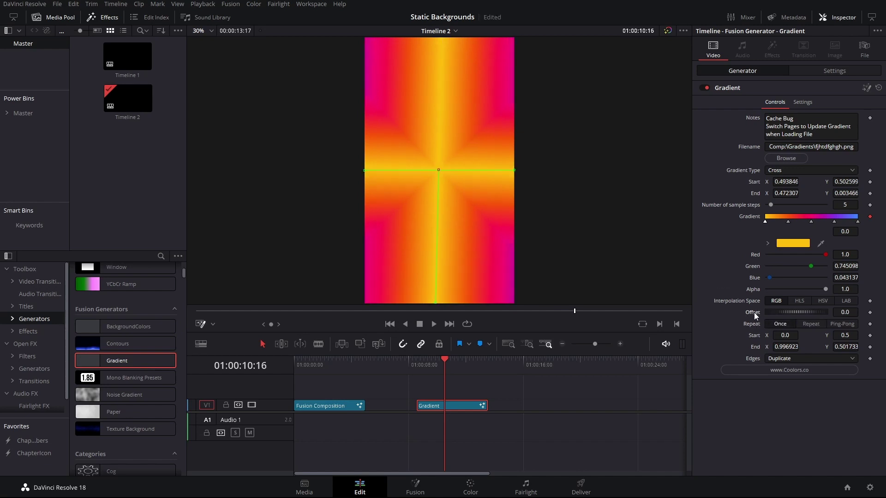
left_click(777, 172)
Try a repeating Radial gradient with Offset 0.703, then undo back to Linear, Offset 0, Once
left_click(776, 224)
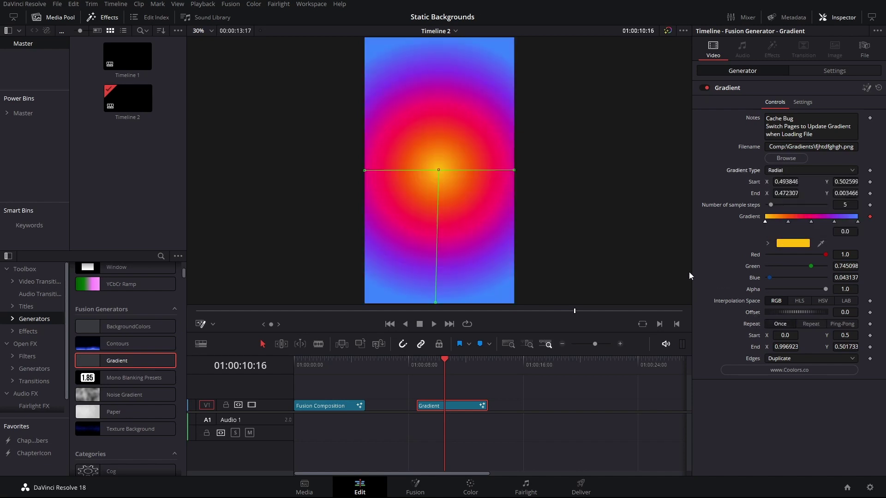
left_click(796, 322)
mouse_move(787, 312)
left_mouse_down()
mouse_move(821, 311)
mouse_move(784, 306)
left_mouse_up()
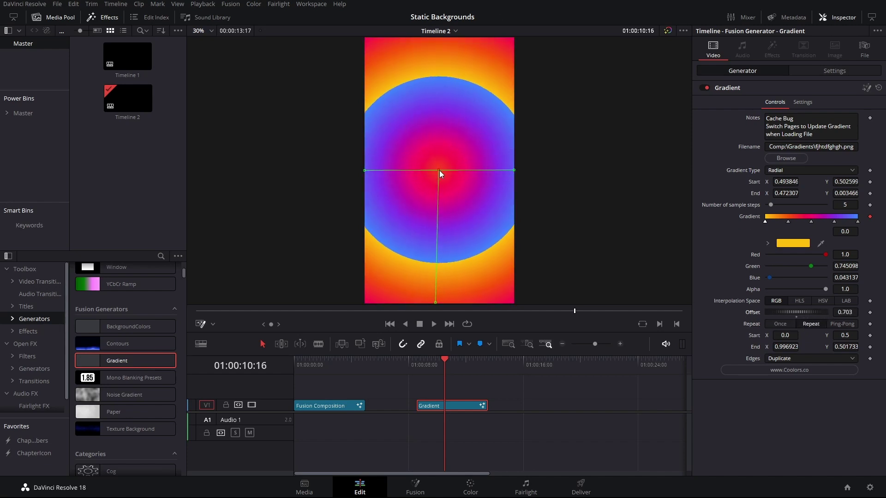
left_click_drag(439, 170, 438, 37)
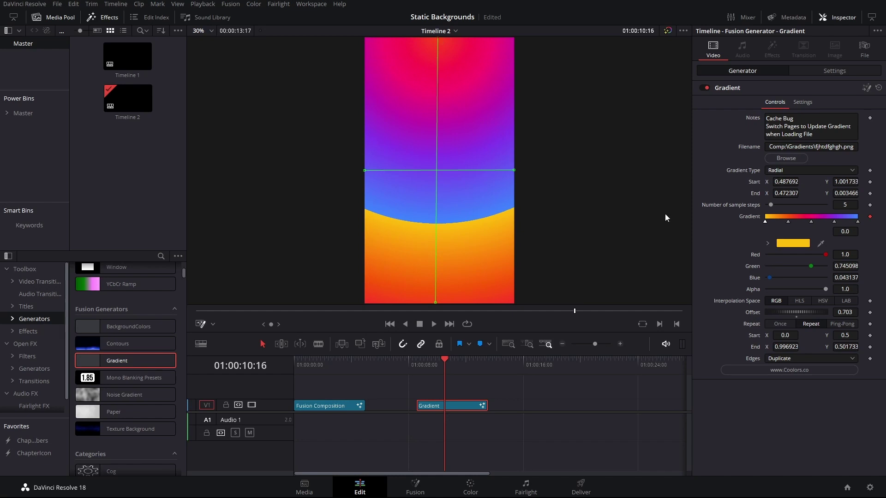
key("ctrl+z")
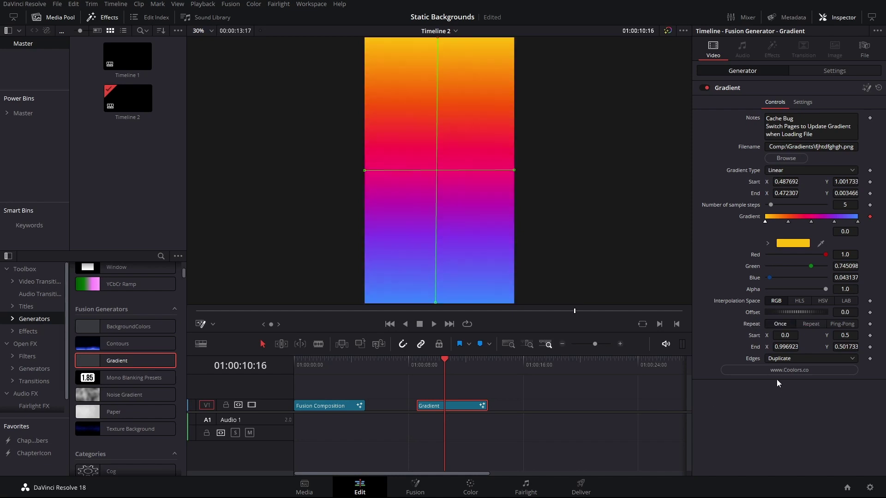
Open Coolors, start the generator, cycle three random palettes, and browse trending palettes in the library
left_click(787, 371)
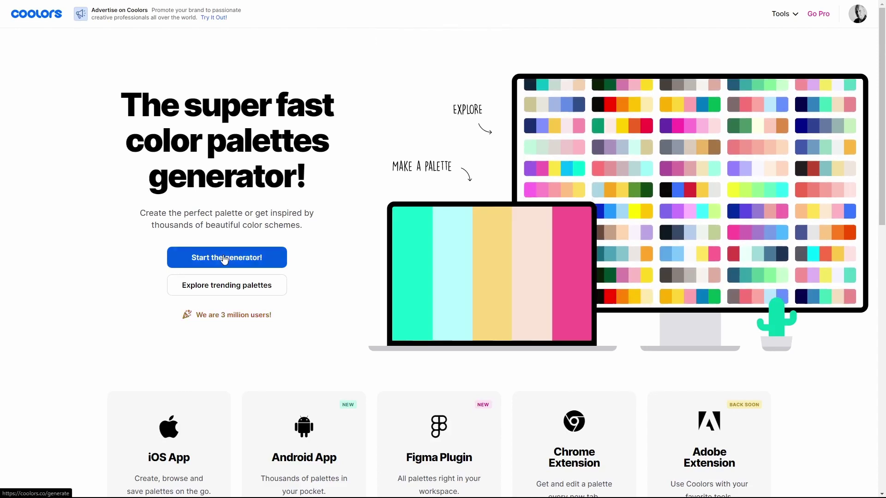
left_click(224, 259)
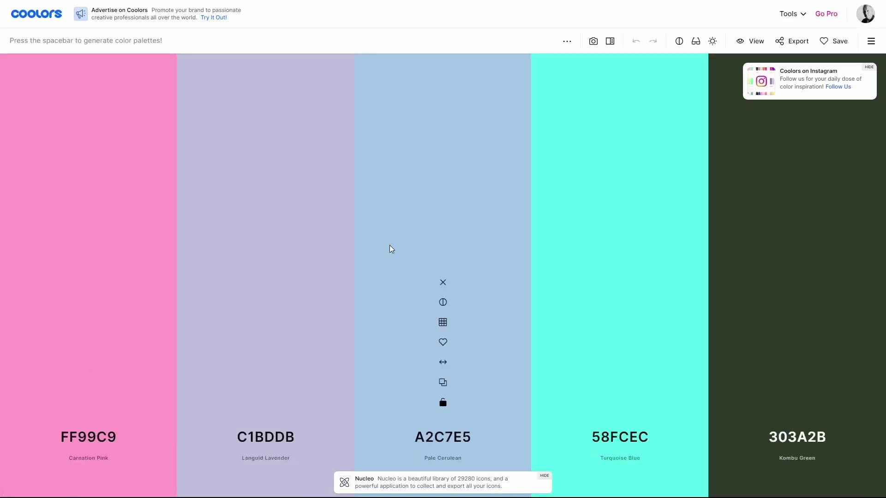
key("space")
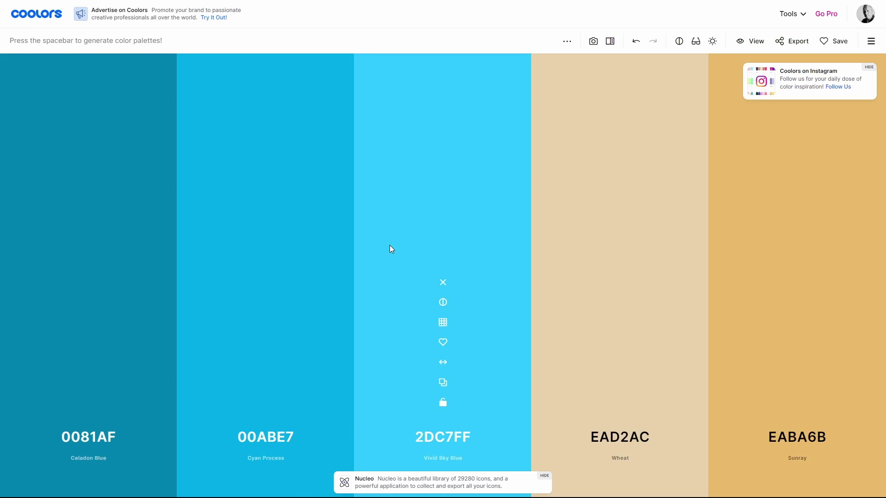
key("space")
key("space")
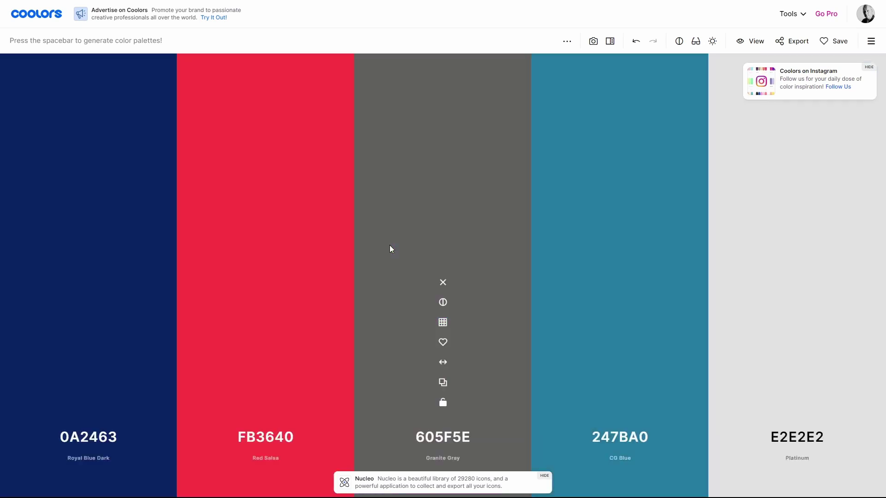
key("space")
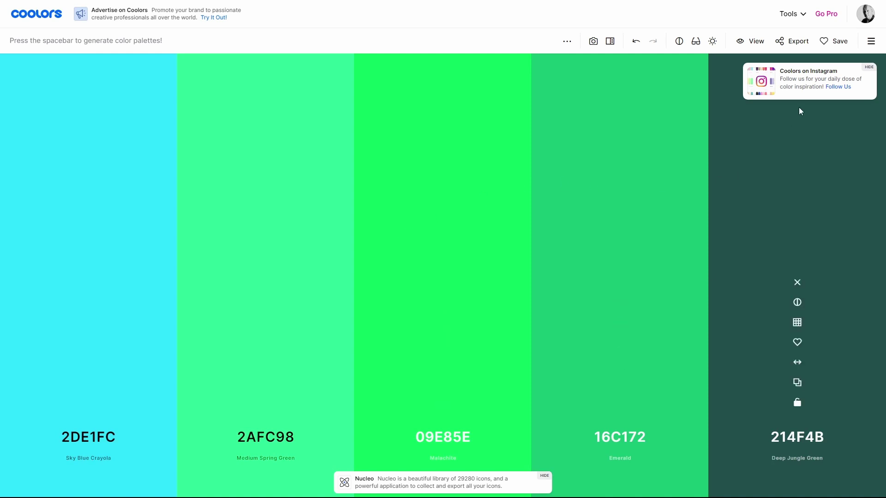
left_click(870, 46)
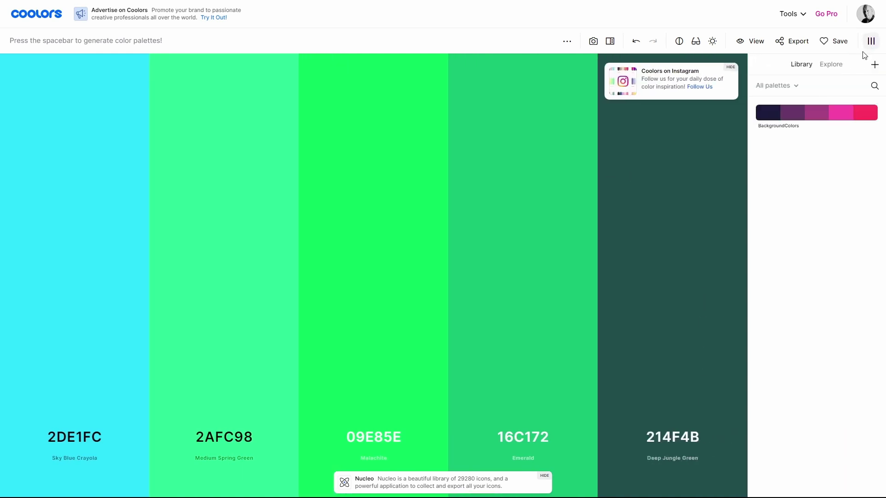
left_click(831, 64)
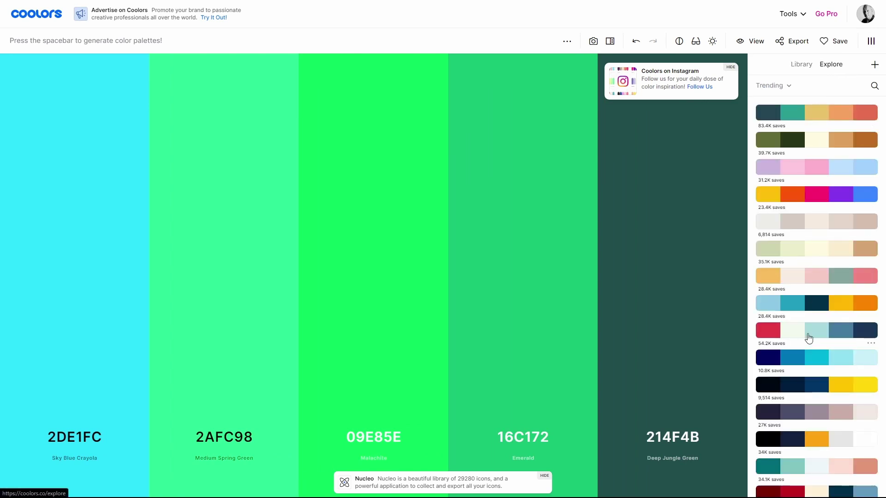
Load the 8ECAE6–FB8500 light-blue, navy, yellow and orange palette and view it as a gradient
left_click(818, 305)
left_click(567, 41)
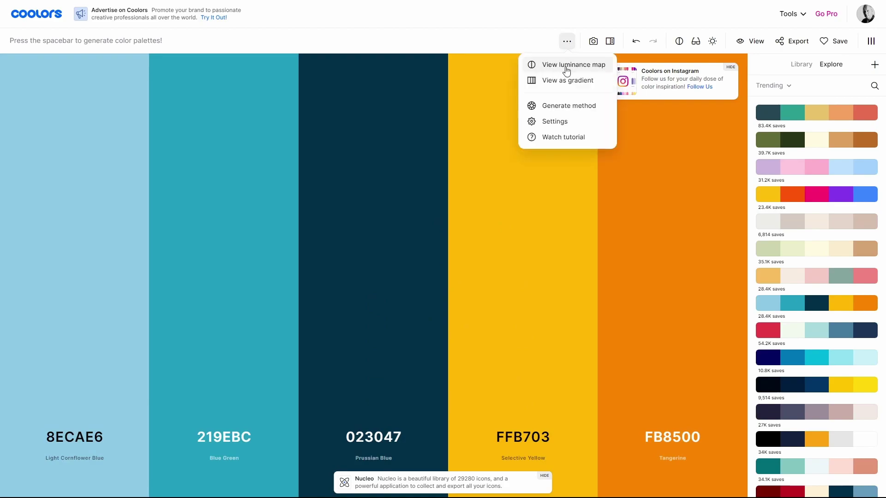
left_click(560, 81)
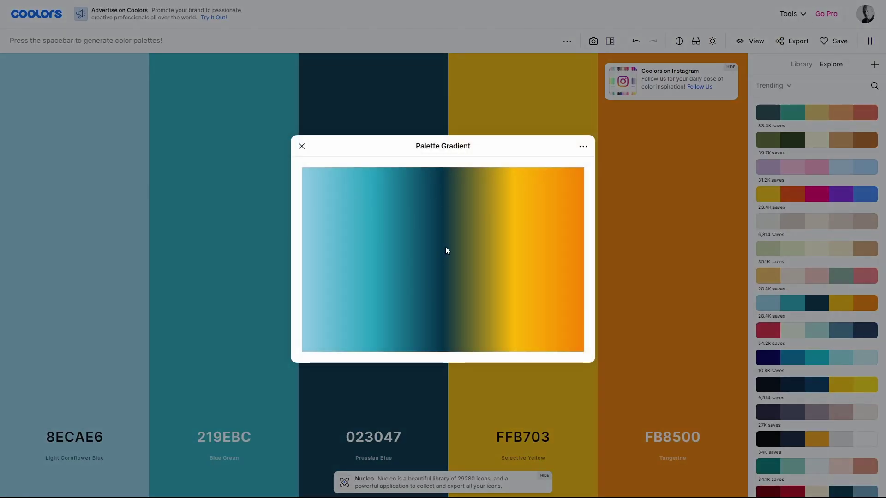
Download the gradient as ssssssssssss.png into the Gradients folder
left_click(582, 147)
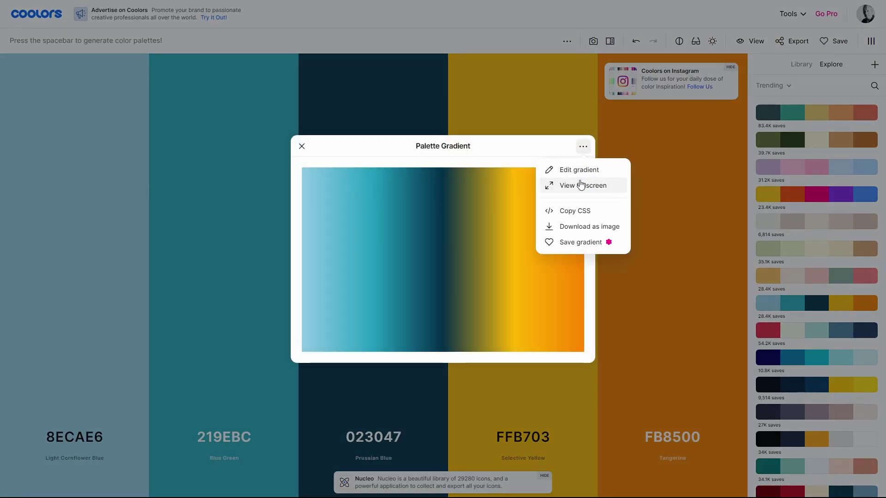
left_click(574, 227)
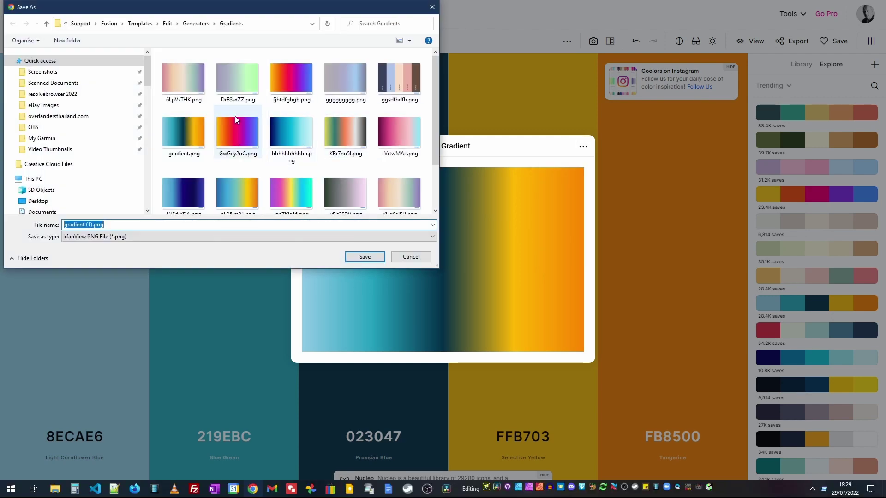
scroll(244, 93, "down", 1)
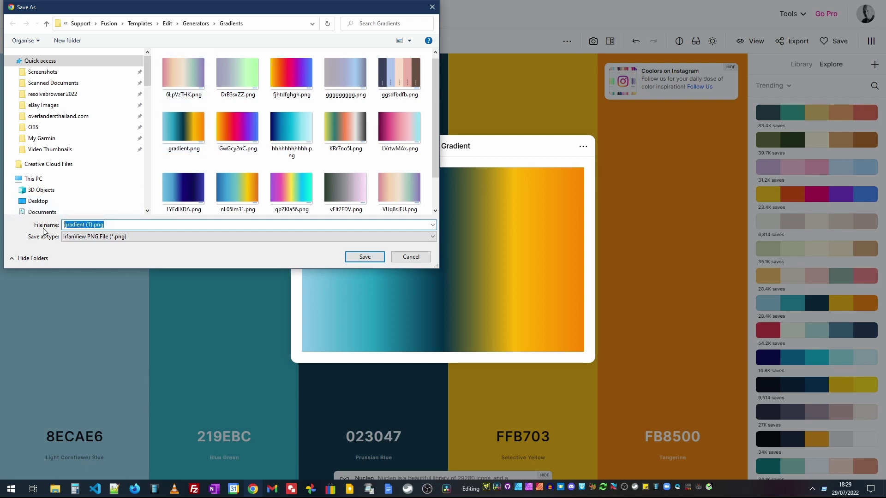
type("ssssssssssss")
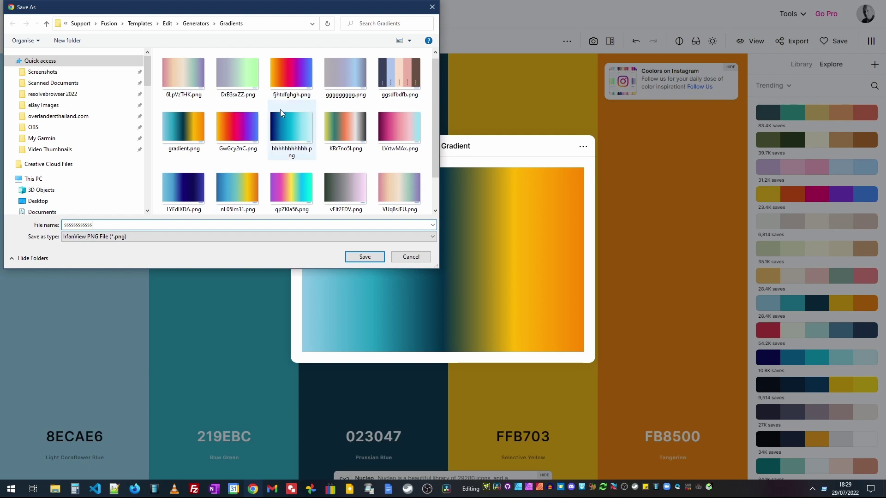
scroll(281, 110, "down", 1)
scroll(280, 111, "up", 1)
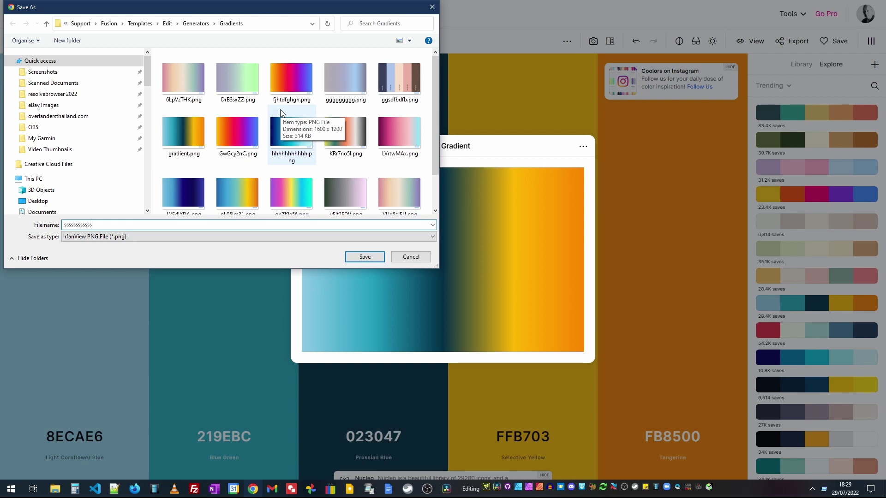
left_click(364, 256)
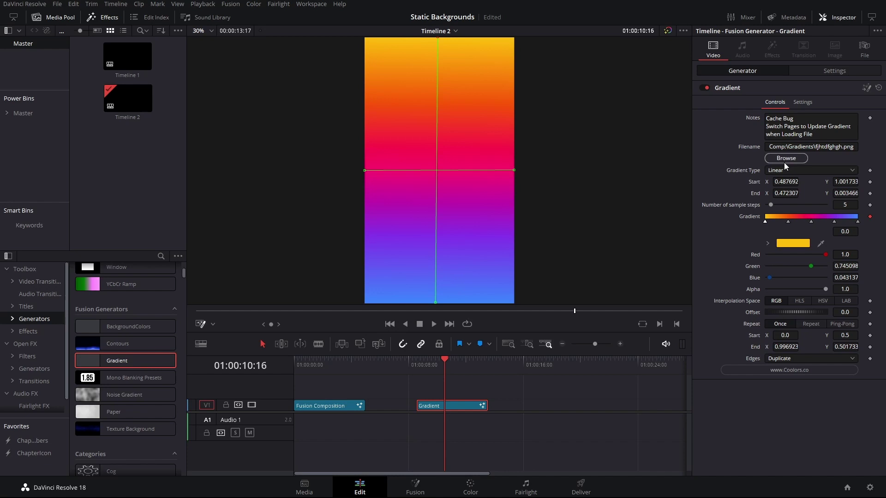
Load ssssssssssss.png into the Gradient generator, refresh its colours, and go back to Coolors
left_click(784, 158)
double_click(385, 230)
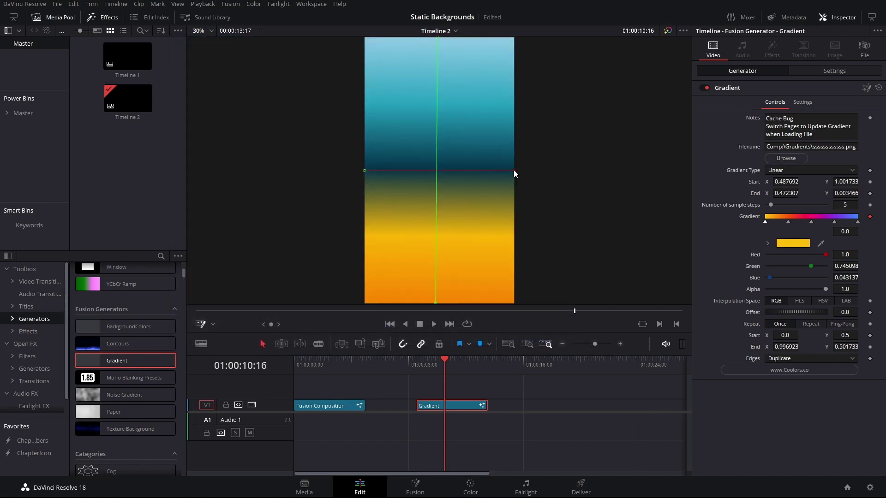
mouse_move(514, 170)
left_mouse_down()
mouse_move(448, 228)
mouse_move(464, 181)
mouse_move(503, 157)
mouse_move(500, 115)
mouse_move(510, 184)
mouse_move(515, 173)
left_mouse_up()
left_click(802, 102)
left_click(773, 102)
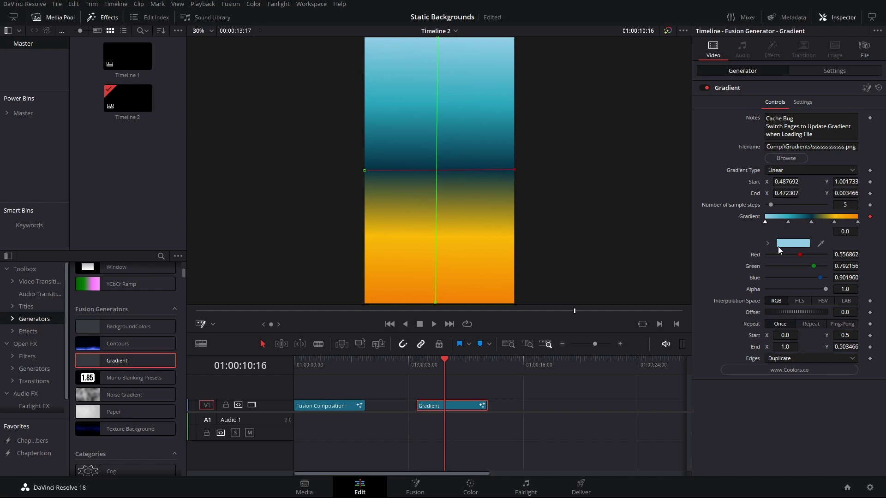
left_click(784, 372)
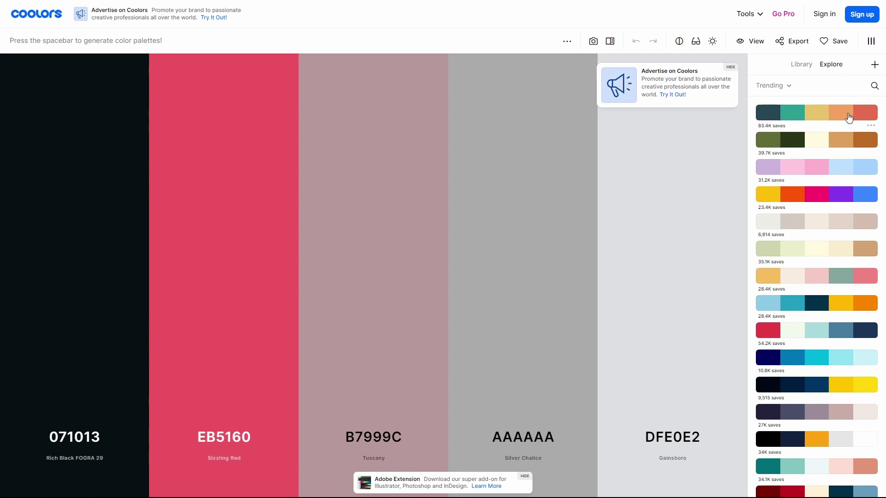
Load the 36.7K nine-colour navy-to-cyan palette and view it as a gradient
scroll(815, 212, "down", 5)
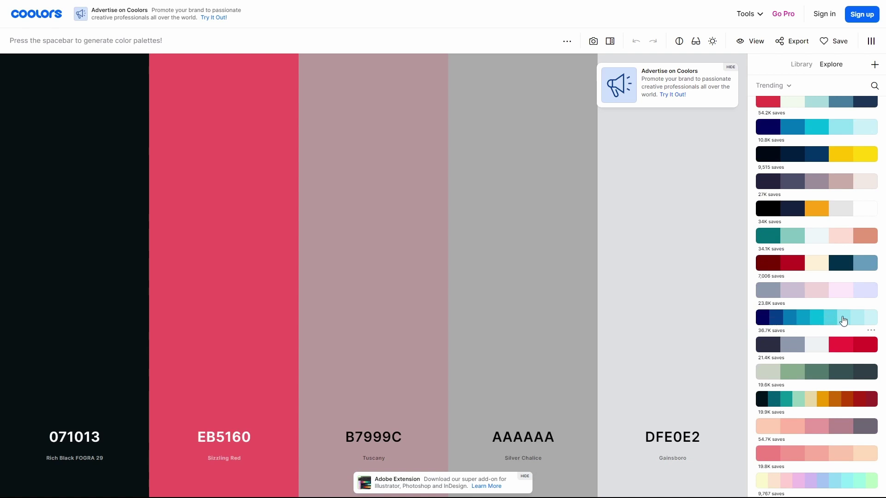
left_click(869, 321)
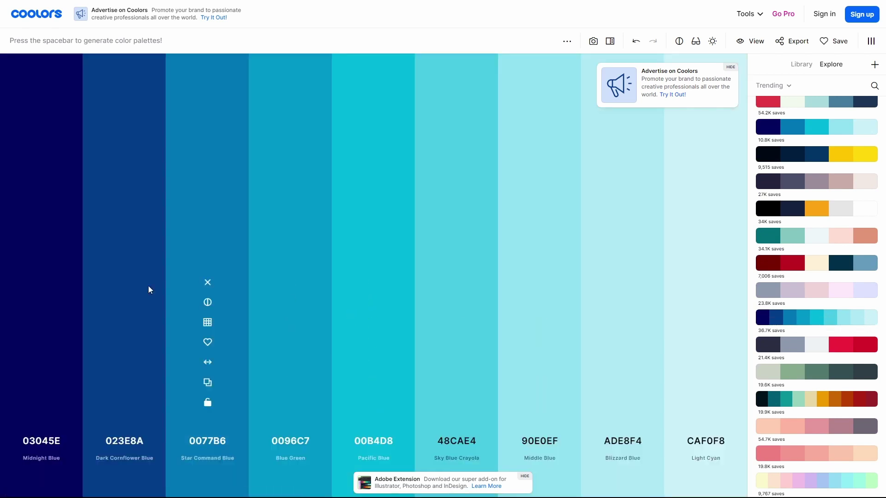
left_click(567, 42)
left_click(565, 81)
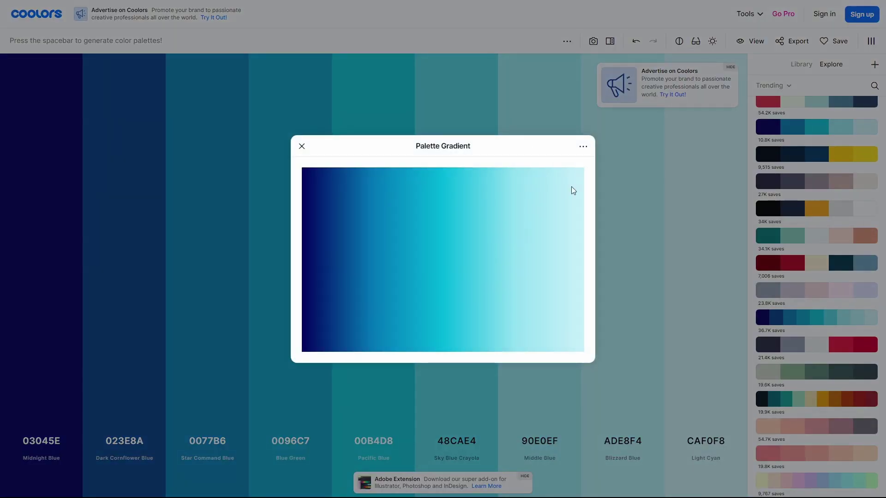
Download the gradient as fffff.png into the Gradients folder
left_click(583, 147)
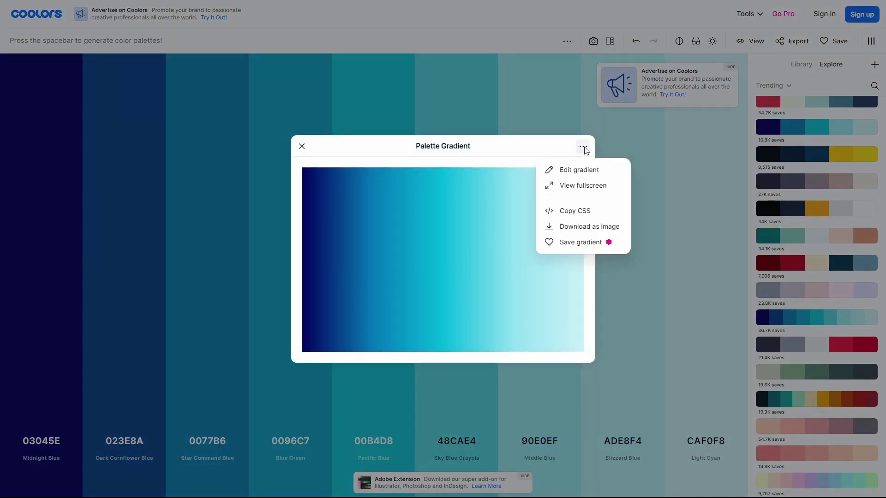
left_click(574, 226)
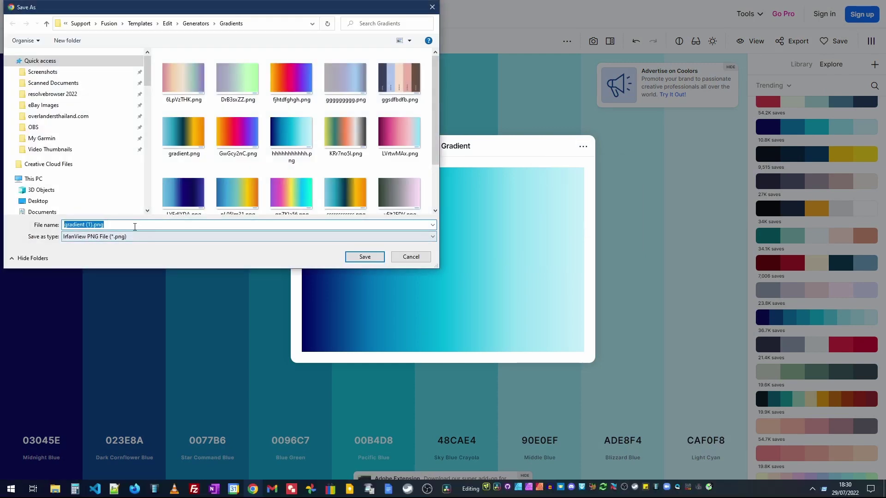
type("fffff")
left_click(372, 256)
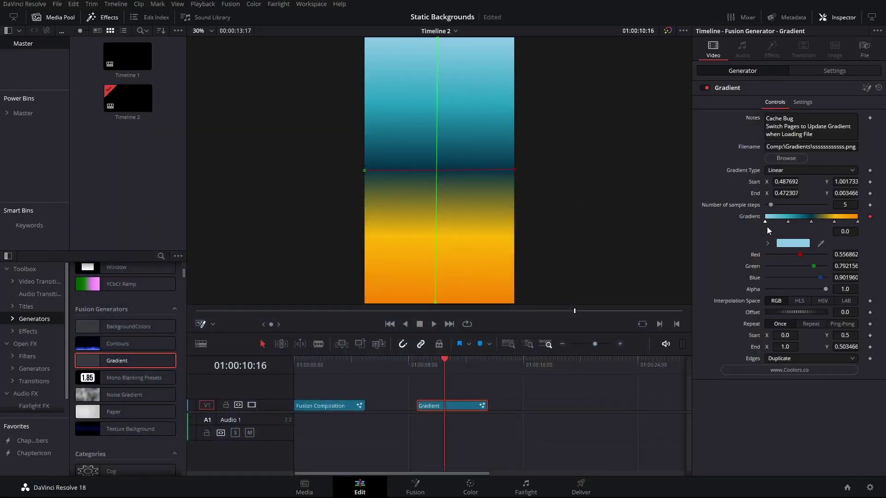
Load fffff.png into the Gradient generator and toggle Settings/Controls so its colour bar refreshes
left_click(786, 159)
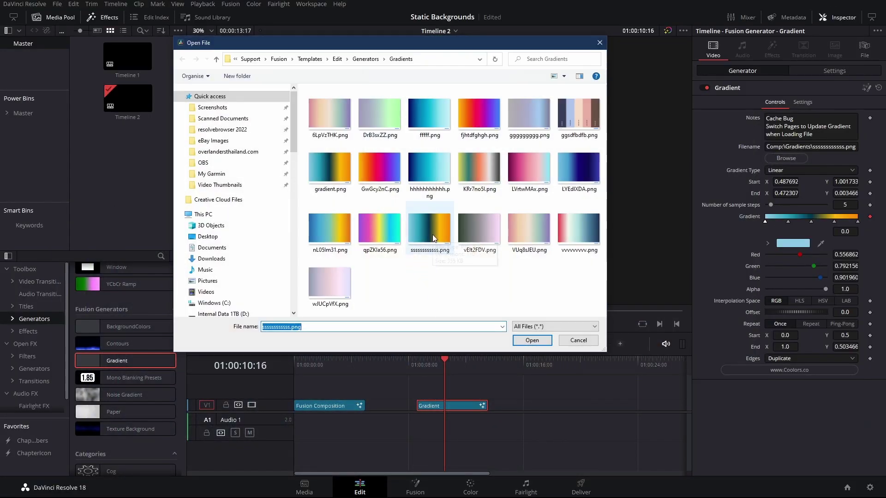
double_click(425, 121)
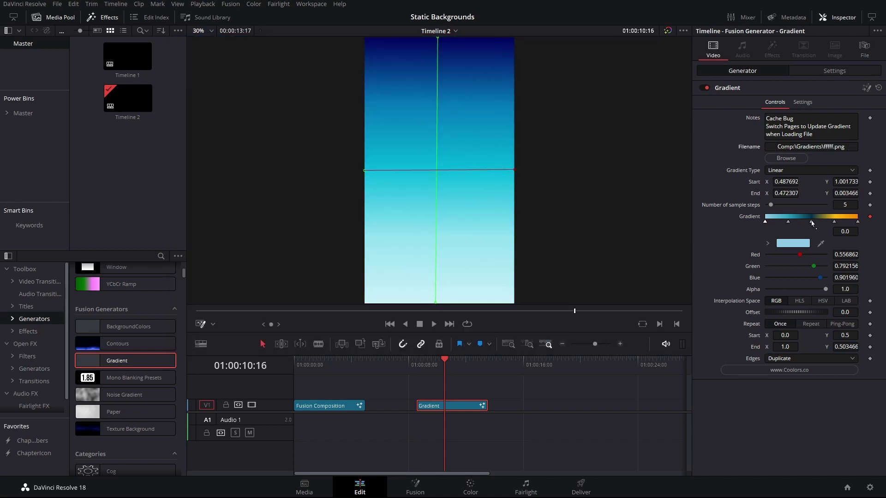
left_click(803, 102)
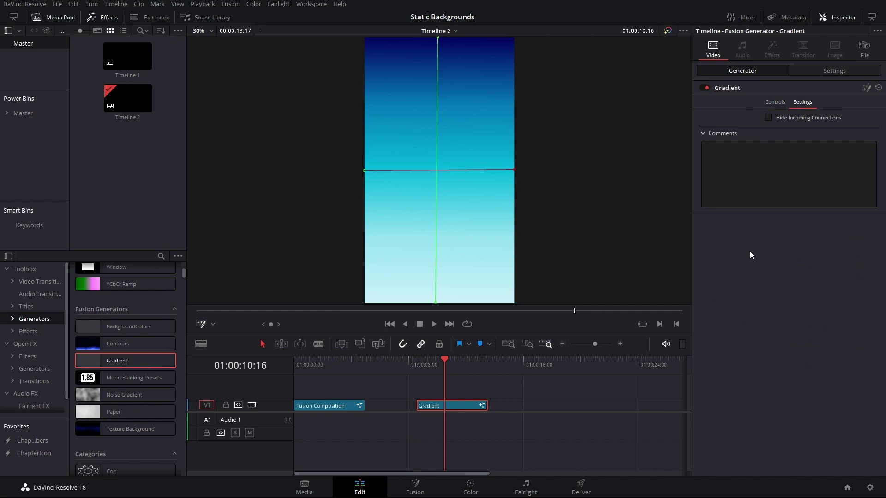
left_click(774, 103)
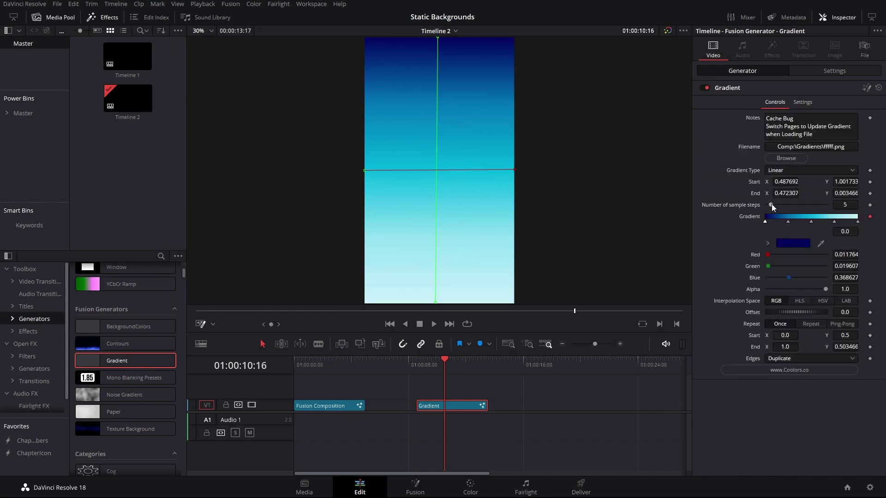
Raise the gradient's Number of sample steps to 9 and refresh the controls to show 9 stops
left_click_drag(771, 204, 772, 205)
left_click_drag(773, 205, 776, 205)
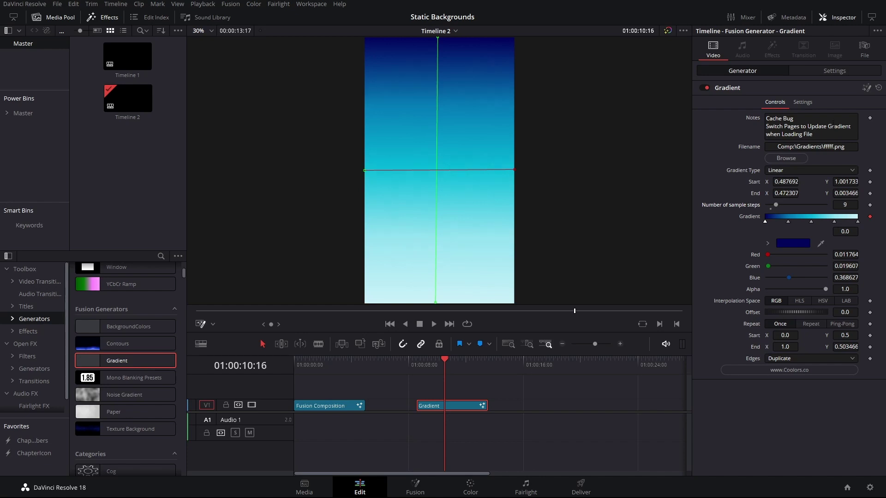
left_click(808, 106)
left_click(776, 102)
Move the gradient's start point to X 0.503076, Y 1.0 and reduce sample steps to 5
mouse_move(513, 170)
left_mouse_down()
mouse_move(464, 224)
mouse_move(453, 254)
mouse_move(458, 95)
mouse_move(494, 118)
mouse_move(494, 182)
mouse_move(515, 167)
mouse_move(508, 176)
left_mouse_up()
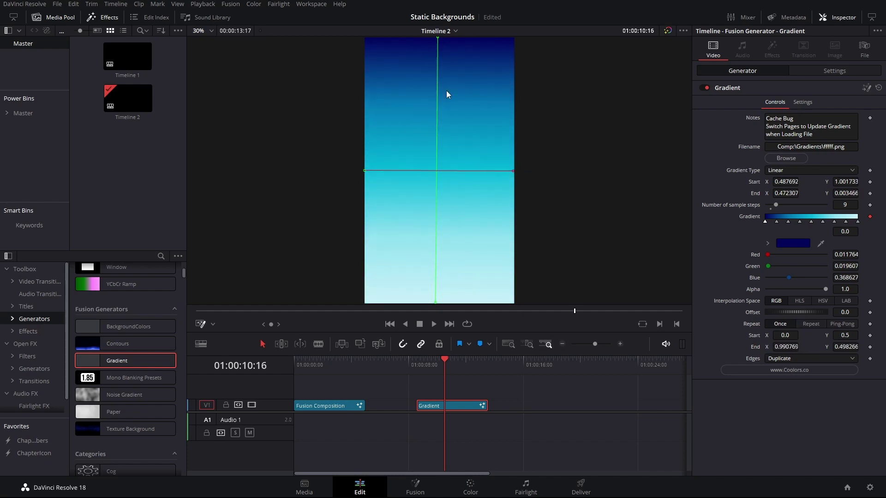
mouse_move(436, 39)
left_mouse_down()
mouse_move(438, 109)
mouse_move(440, 38)
left_mouse_up()
left_click_drag(775, 204, 771, 205)
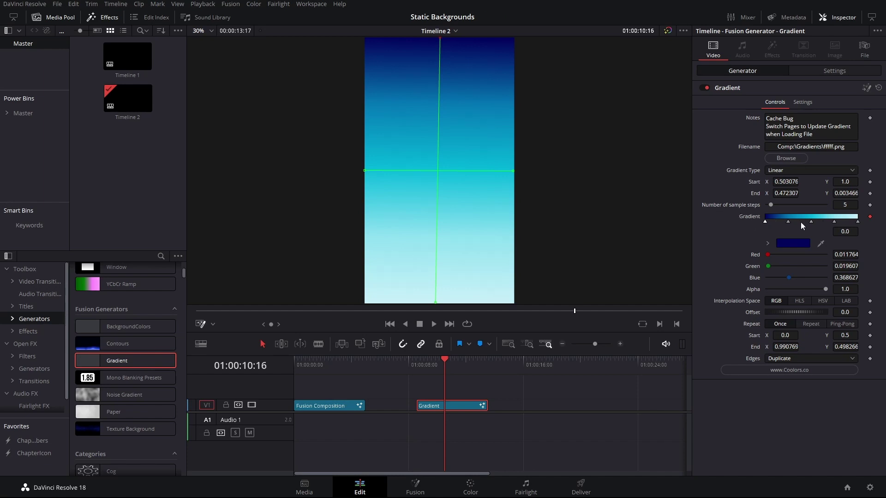